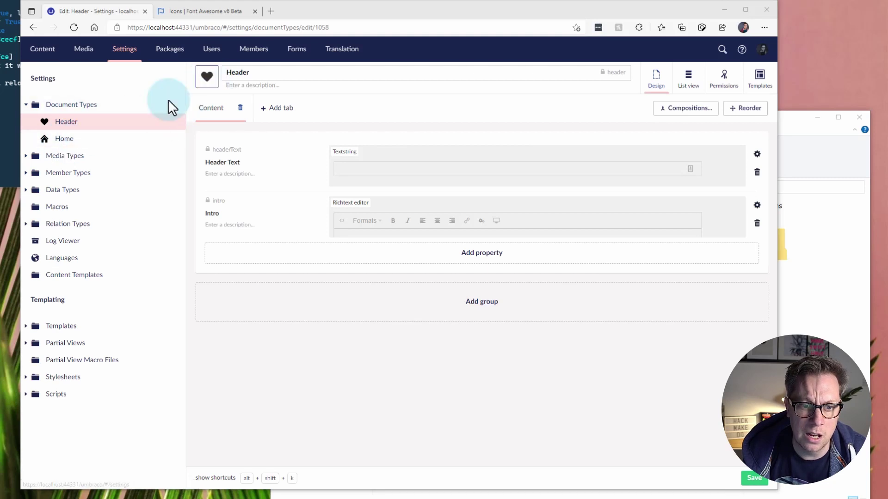
Browse Umbraco's built-in icons filtered by 'hea' with colour previews, then switch to Font Awesome.
left_click(207, 79)
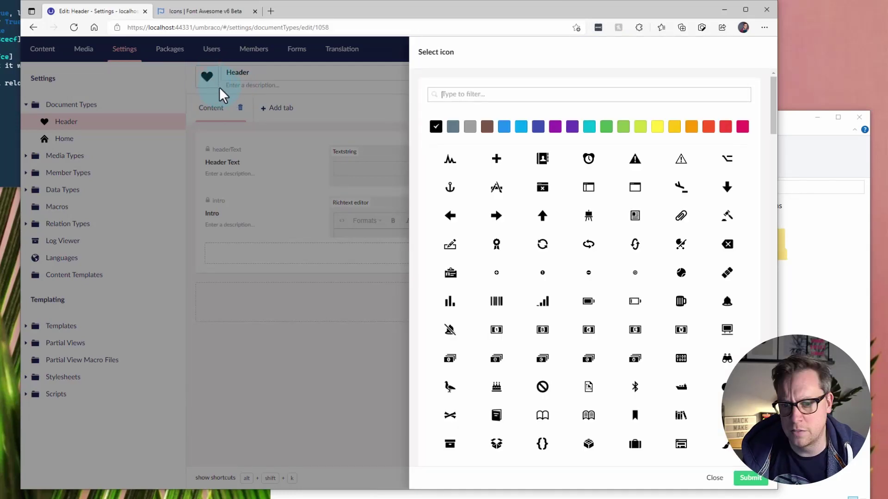
left_click(531, 94)
type("h")
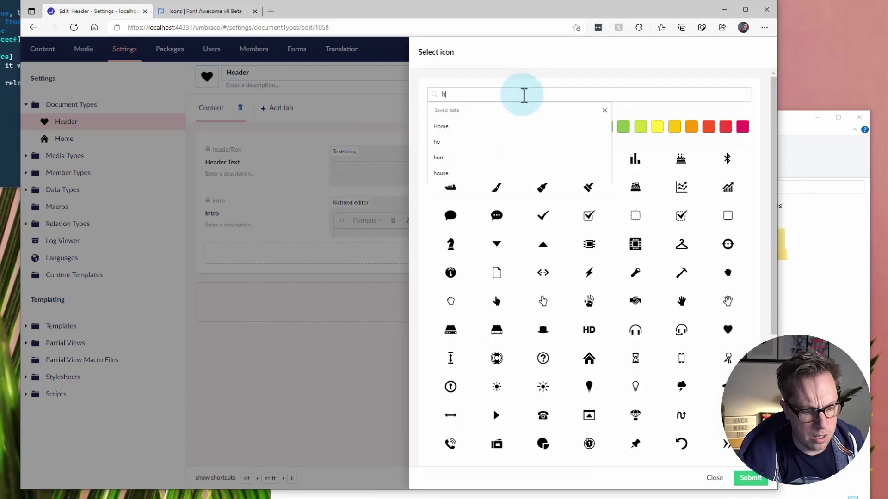
type("ead")
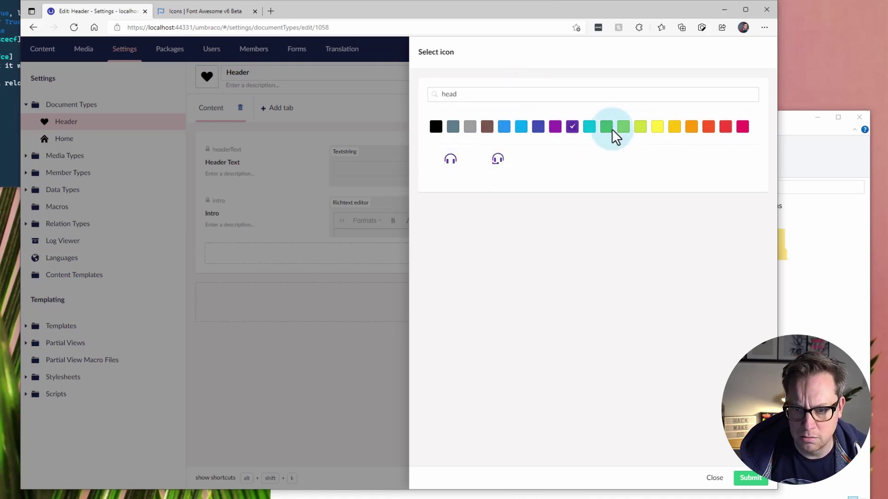
left_click(743, 127)
left_click(436, 128)
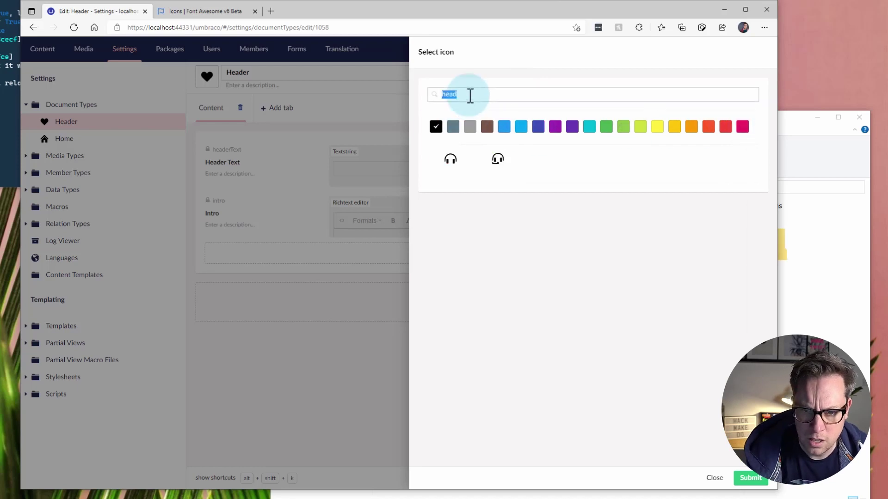
key("BackSpace")
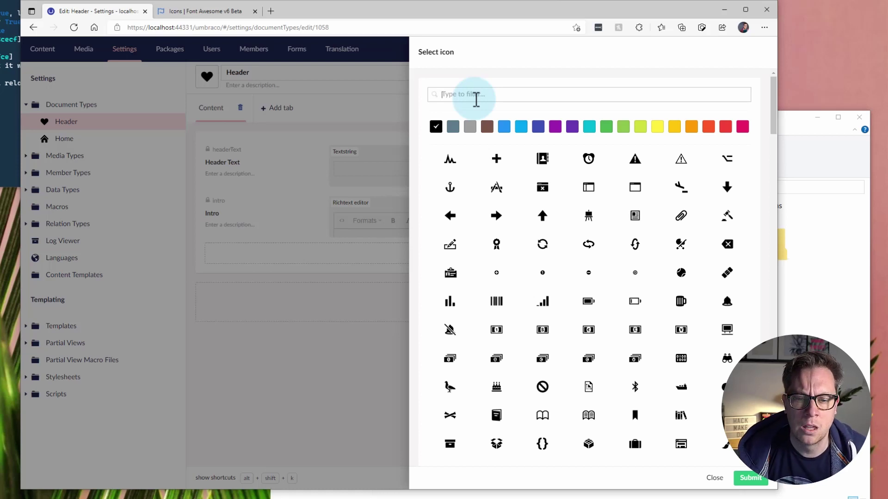
left_click(204, 12)
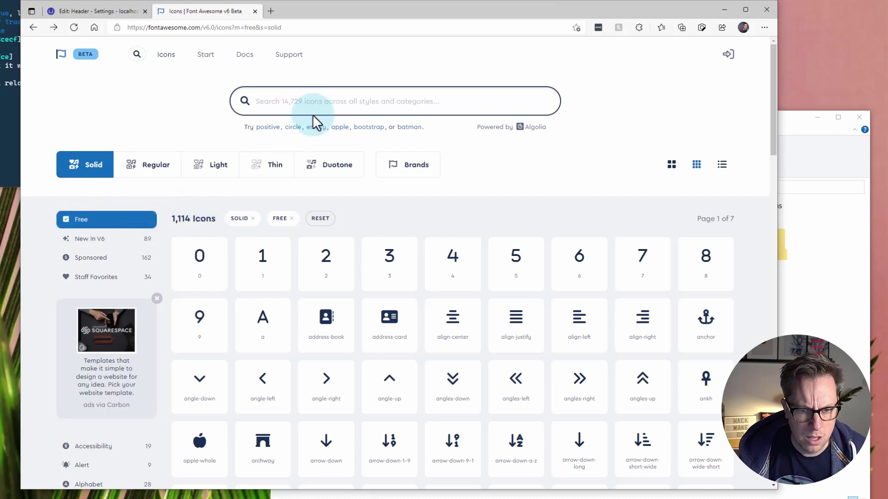
Search Font Awesome for 'header' and open the fa-solid heading icon's details.
left_click(321, 101)
type("heas")
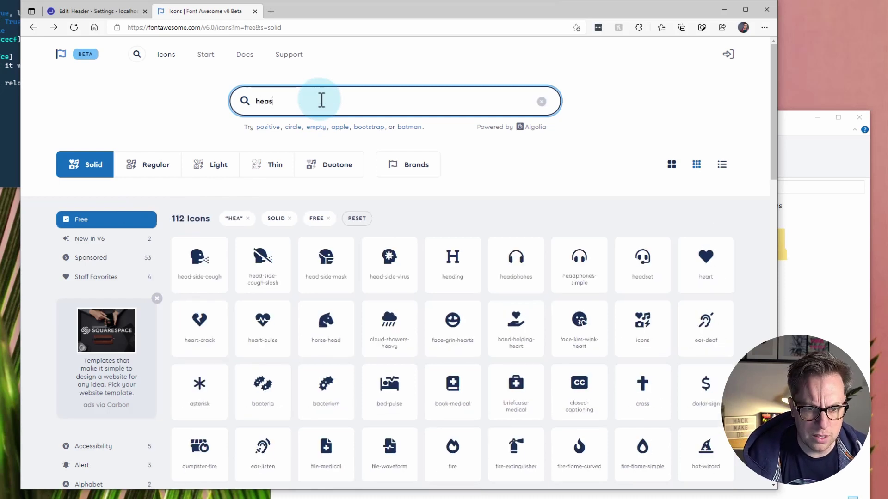
key("BackSpace")
type("der")
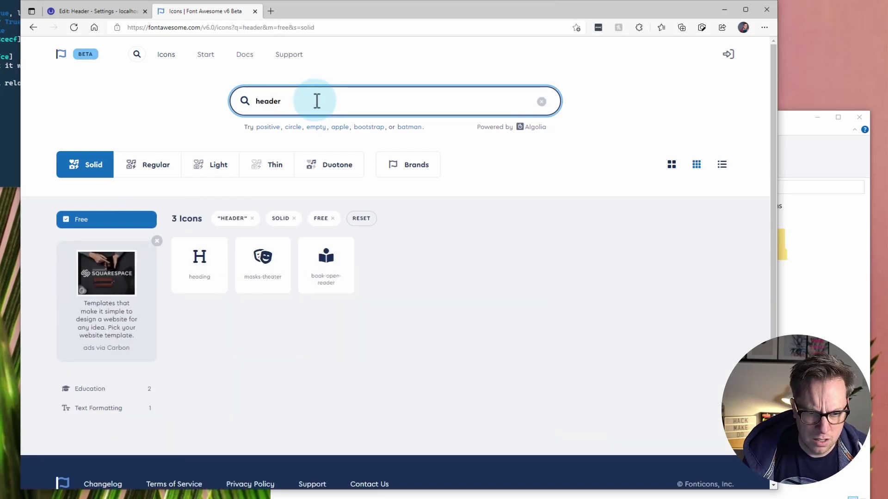
left_click(182, 275)
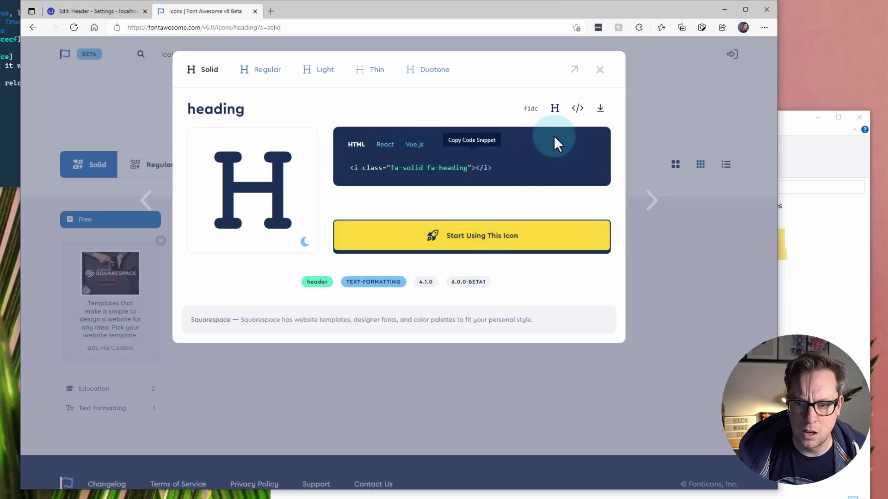
Save heading-solid.svg into Pictures and return to the Umbraco Header editor.
left_click(599, 108)
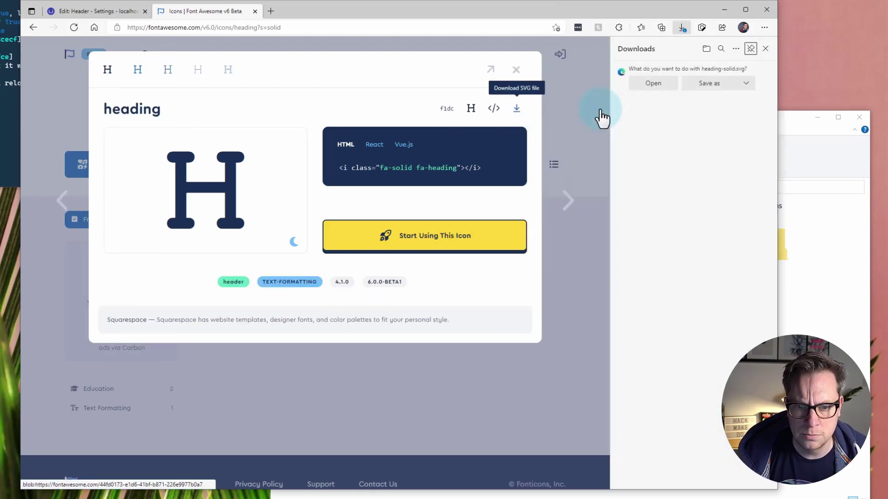
left_click(710, 84)
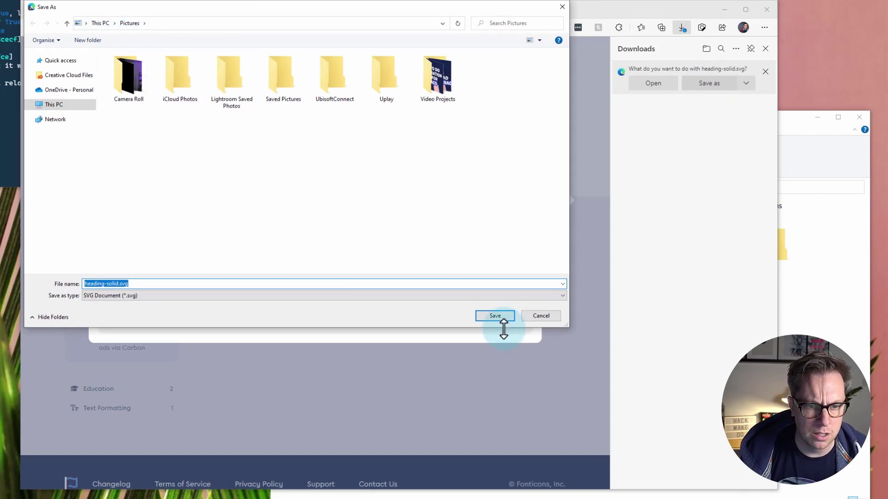
left_click(494, 316)
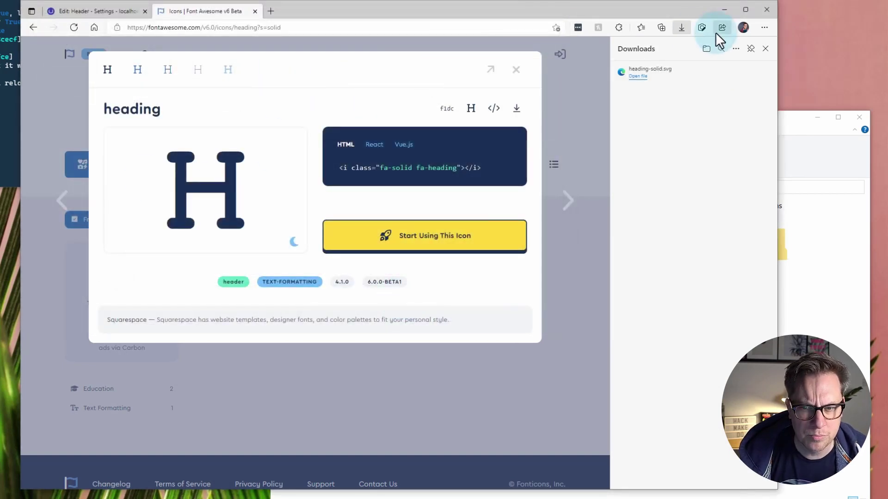
left_click(86, 12)
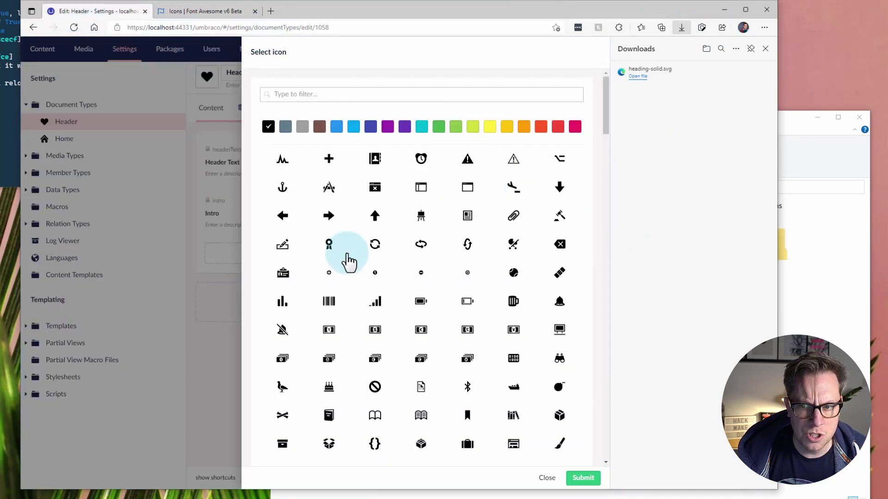
Close the icon picker unchanged and stop the running MySite dotnet site in PowerShell.
left_click(546, 478)
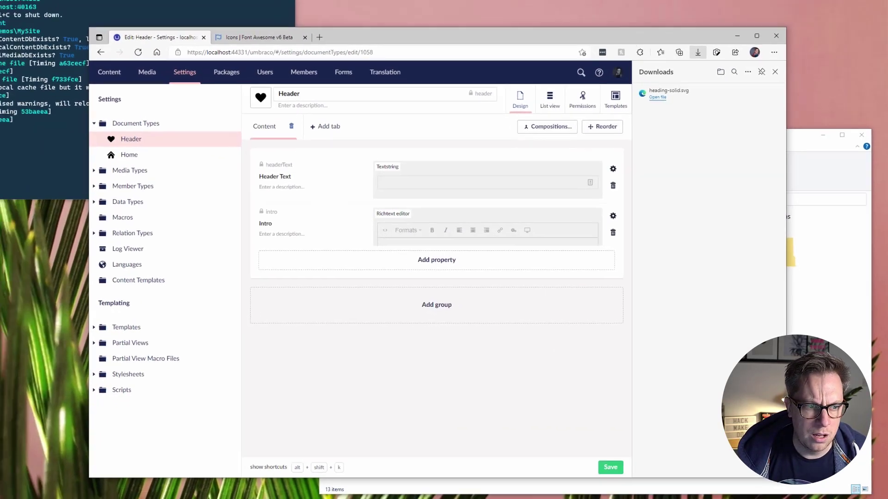
left_click(9, 148)
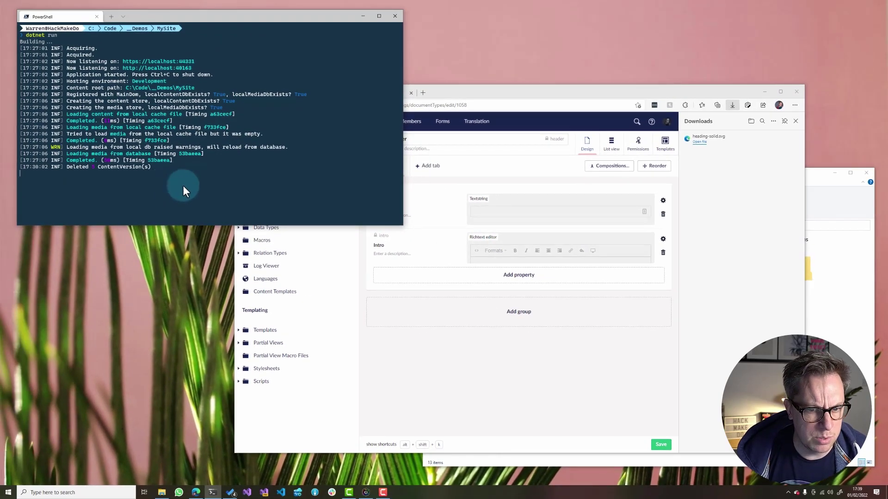
key("ctrl+c")
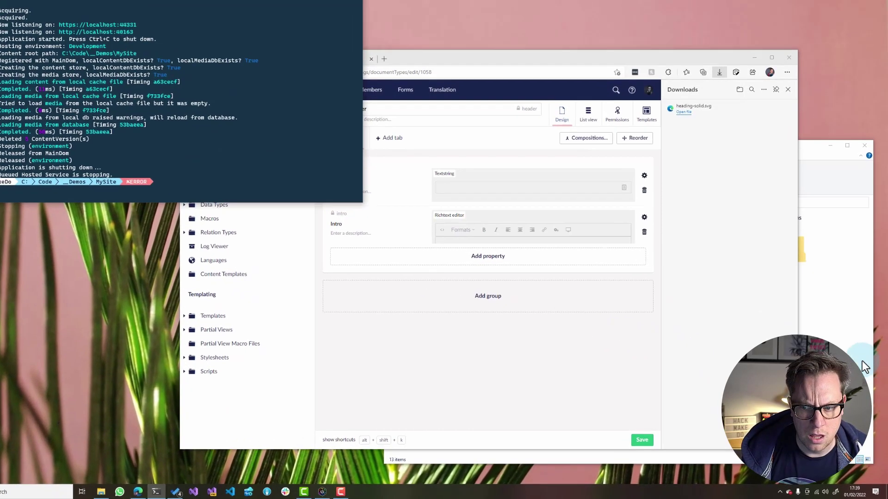
Create a new folder named 'Icons' inside MySite's App_Plugins folder.
left_click(849, 327)
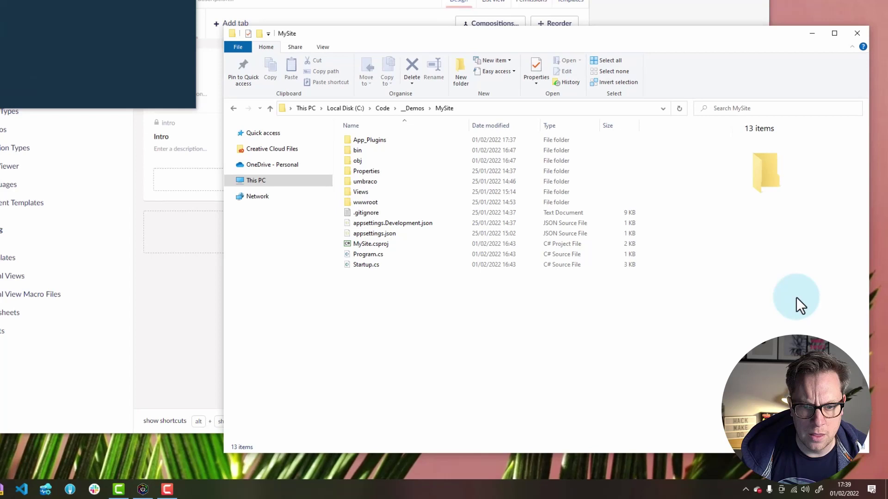
double_click(390, 133)
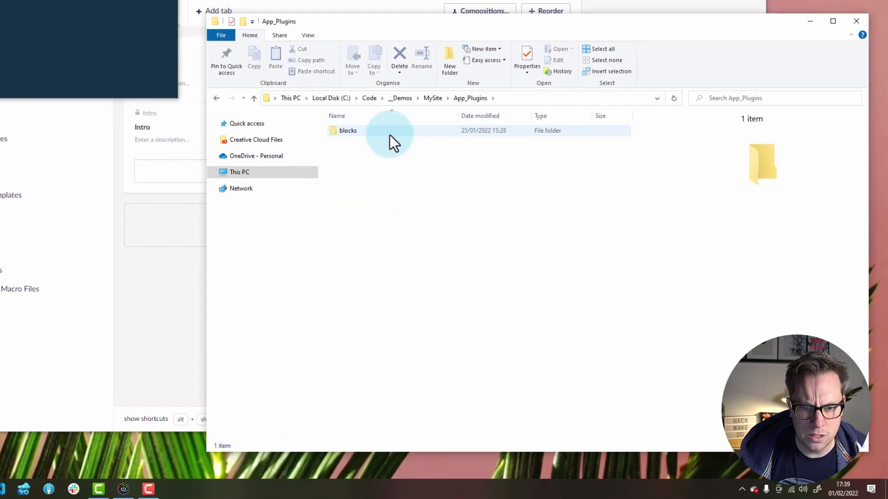
right_click(362, 185)
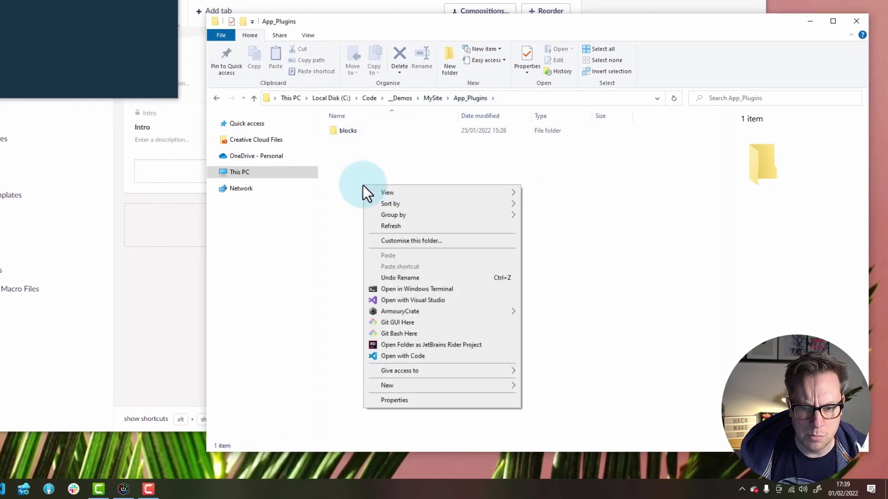
mouse_move(436, 386)
left_click(589, 303)
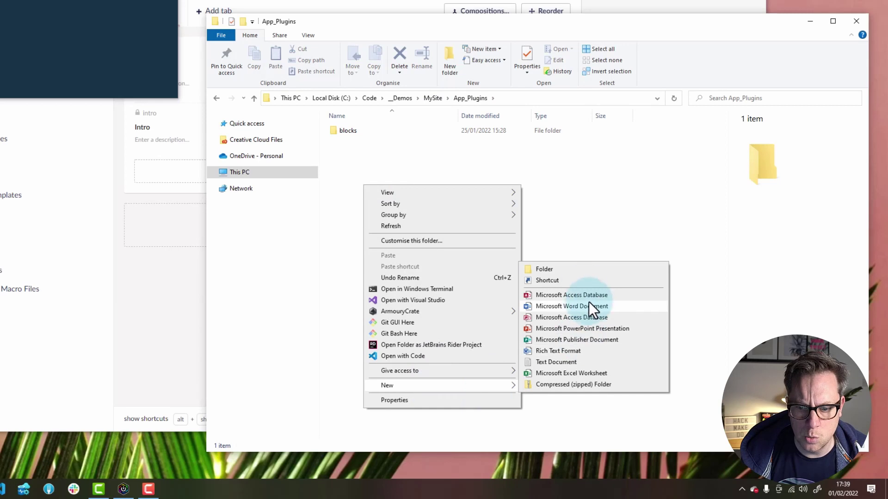
left_click(582, 271)
key("BackSpace")
type("Icons")
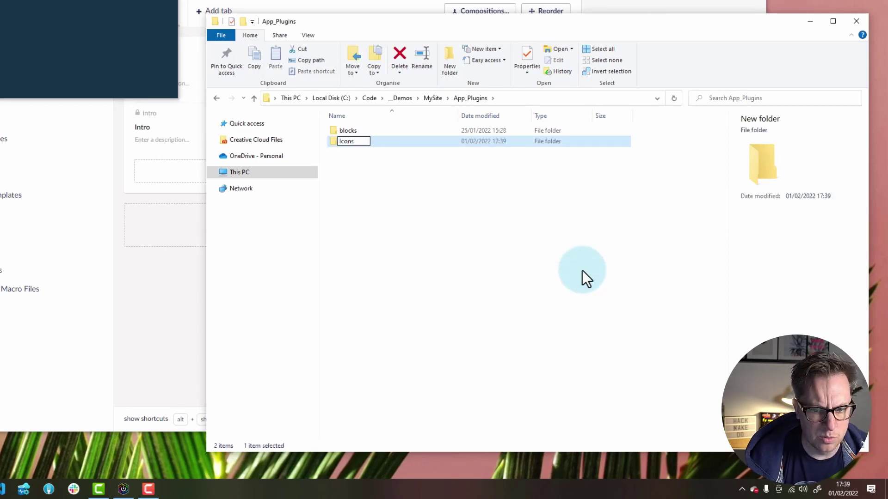
key("Return")
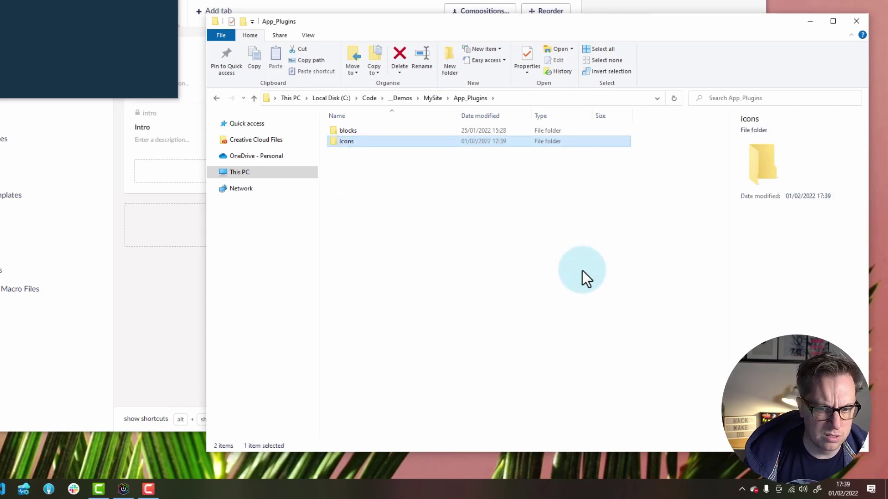
Create a 'backoffice' folder inside App_Plugins\Icons.
double_click(351, 145)
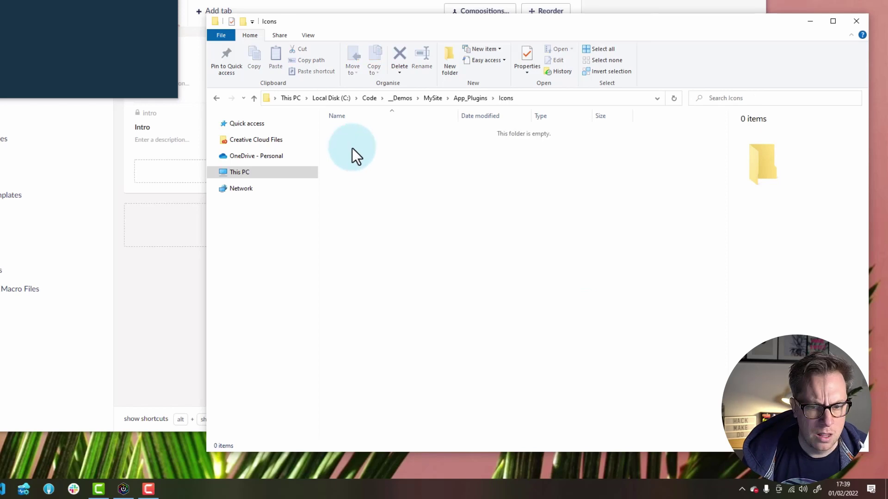
right_click(352, 151)
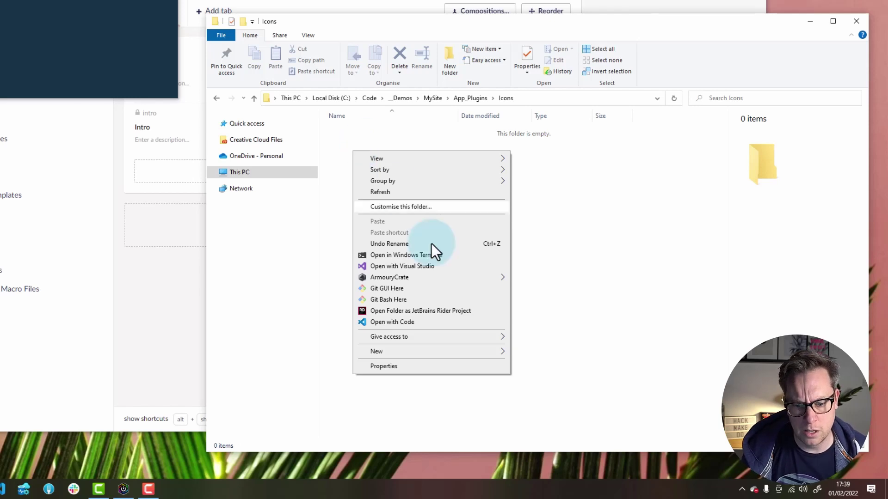
mouse_move(483, 354)
left_click(538, 354)
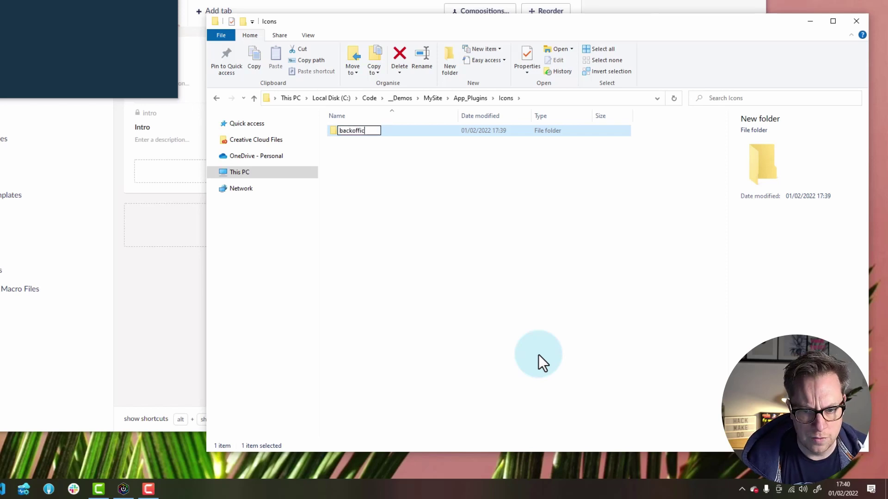
key("Return")
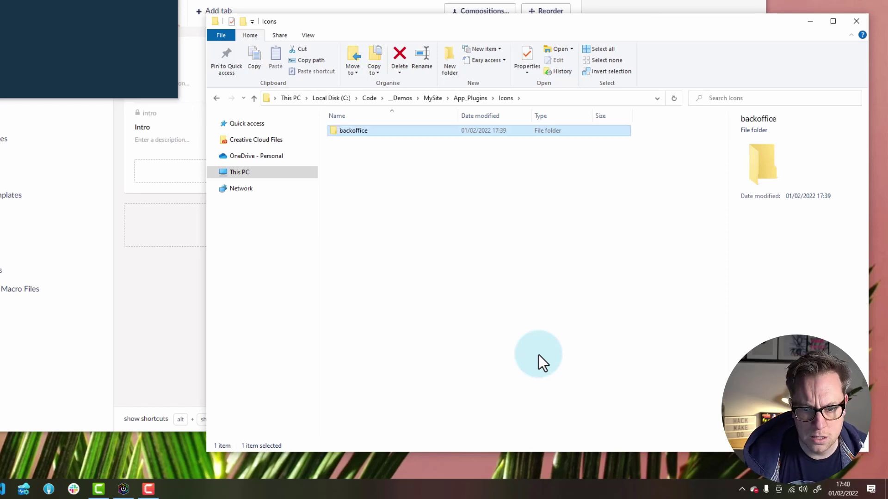
right_click(365, 132)
Create an 'icons' folder inside backoffice and open it.
double_click(356, 133)
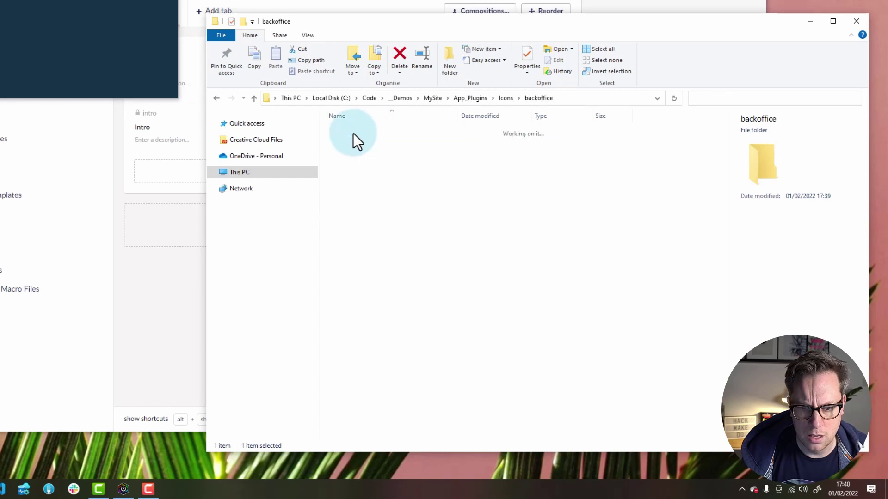
right_click(383, 165)
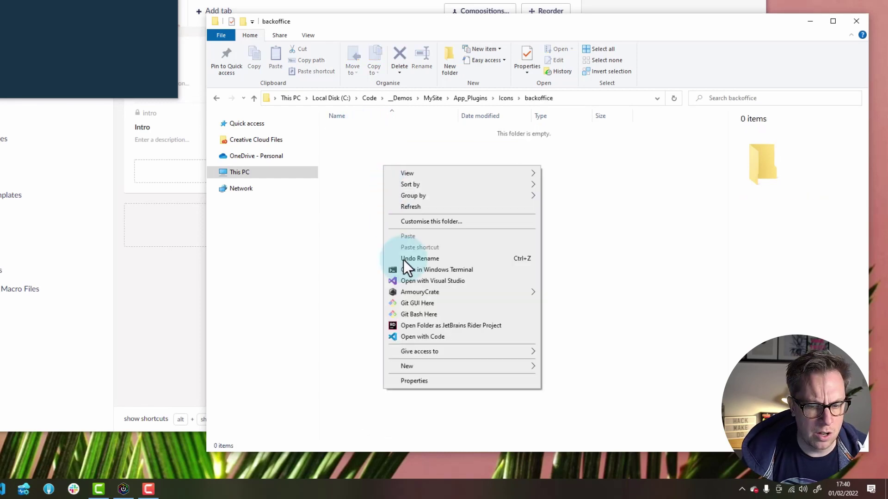
mouse_move(457, 367)
left_click(568, 366)
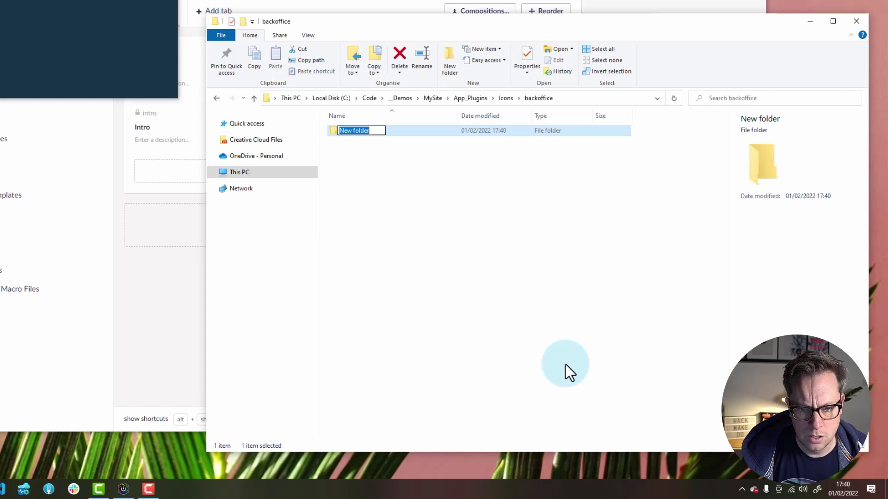
key("Return")
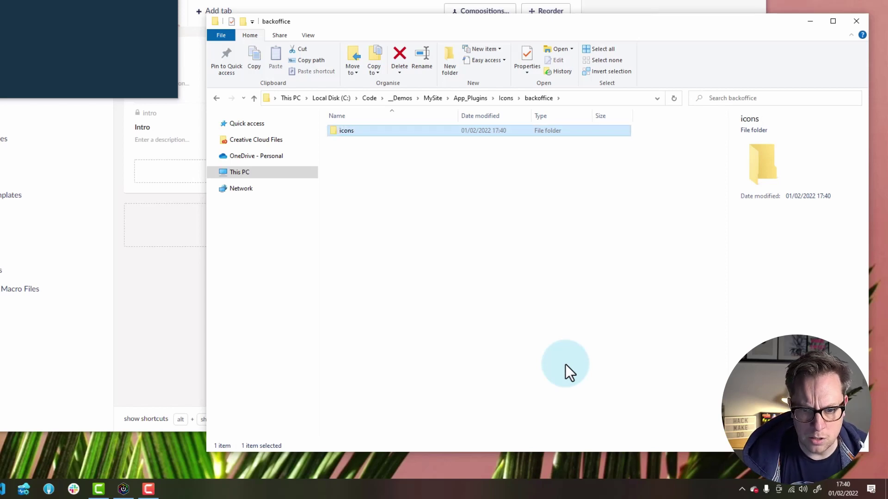
key("Return")
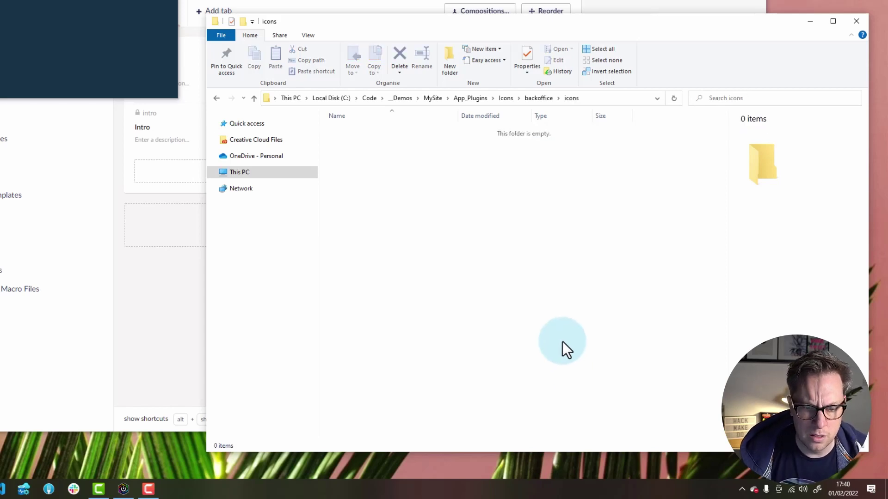
Copy heading-solid.svg from Pictures into App_Plugins\Icons\backoffice\icons.
key("ctrl+n")
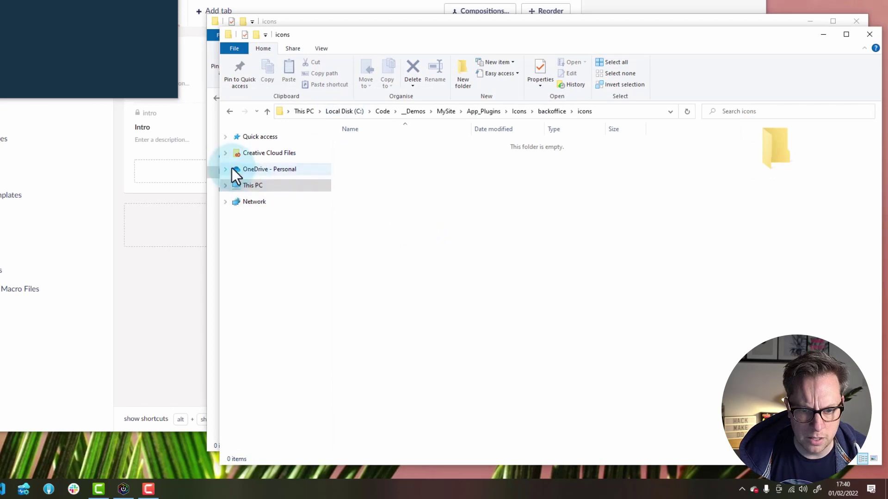
left_click(226, 138)
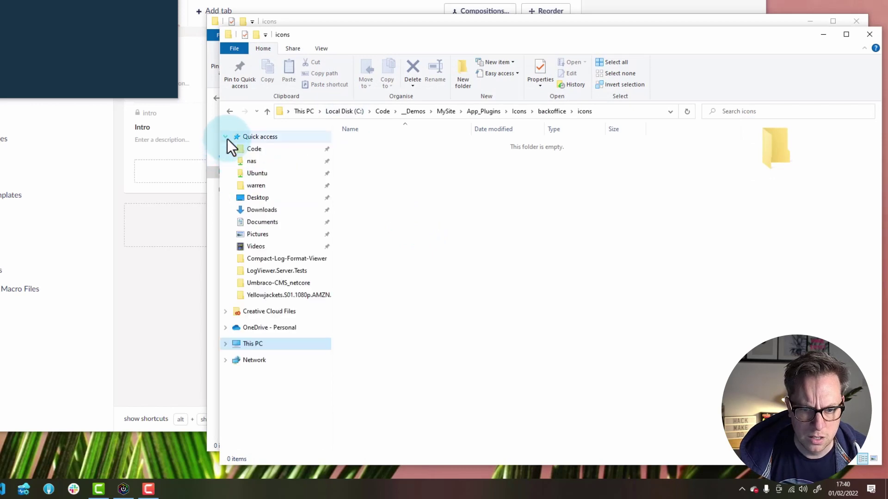
left_click(279, 234)
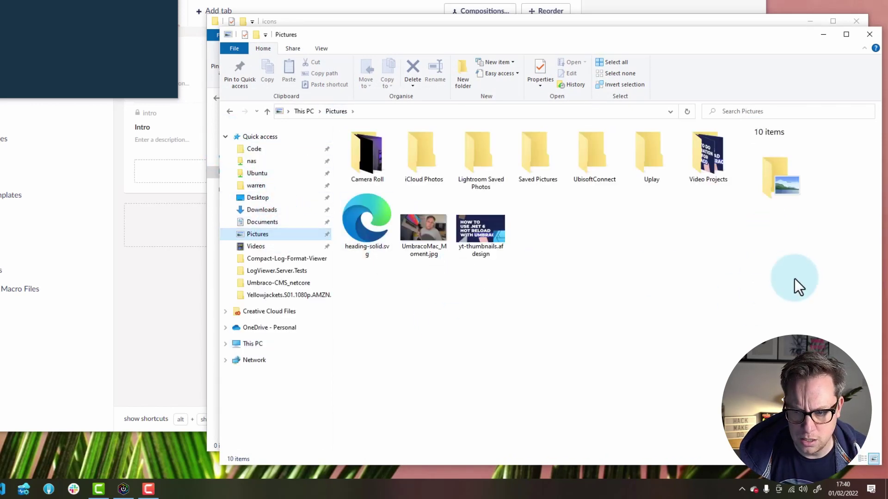
left_click(368, 245)
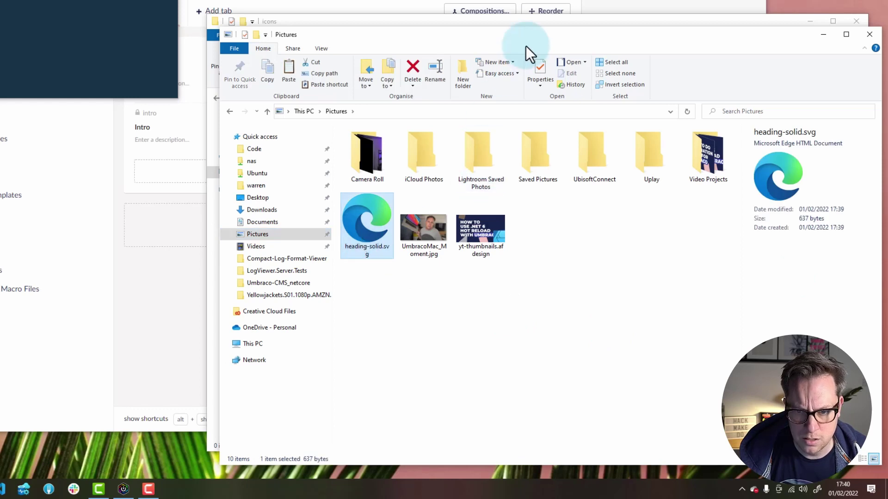
left_click(541, 25)
key("ctrl+v")
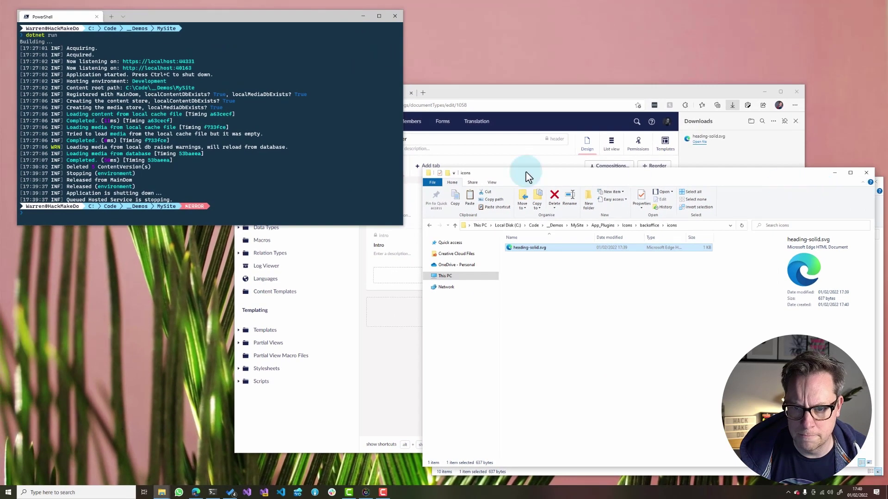
Rerun dotnet run so MySite rebuilds and listens on localhost ports 44331 and 40163.
left_click(313, 207)
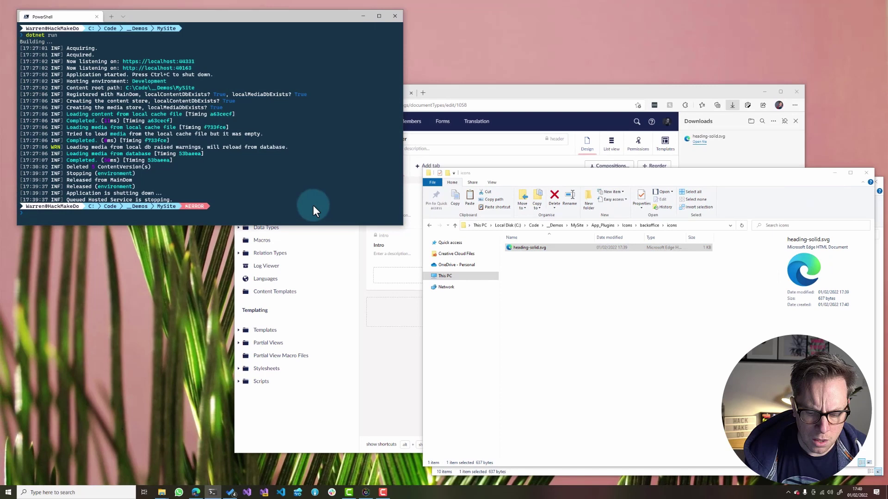
key("Return")
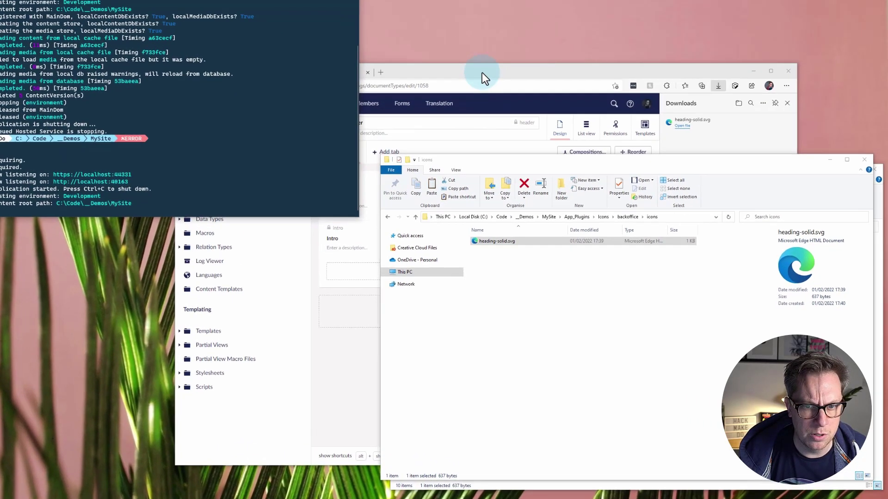
Reload the Header document type and filter its icon picker for 'heading'.
left_click(481, 93)
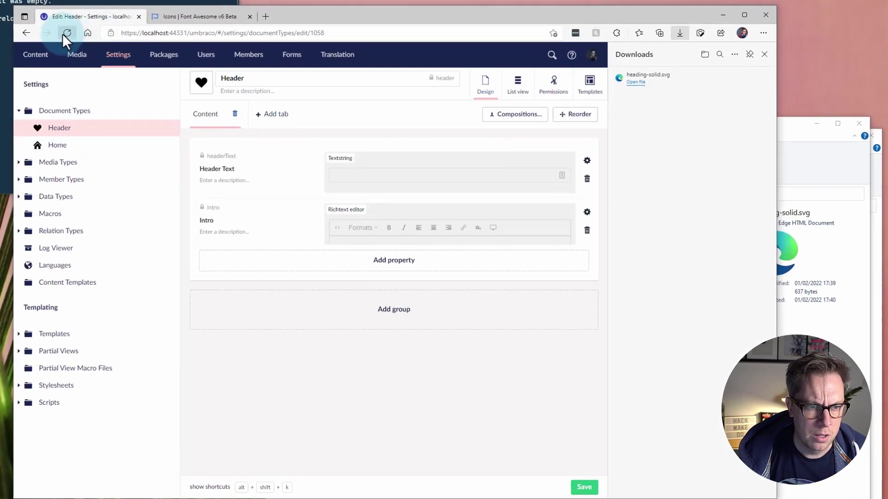
left_click(275, 105)
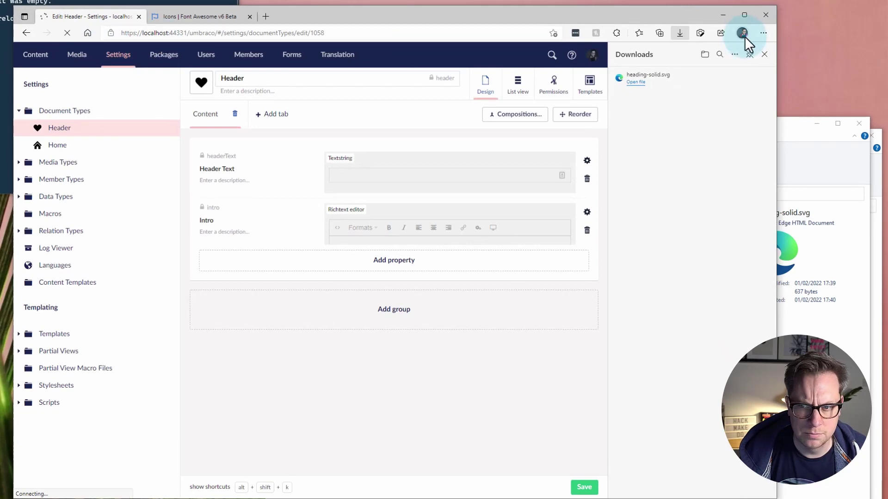
left_click(763, 55)
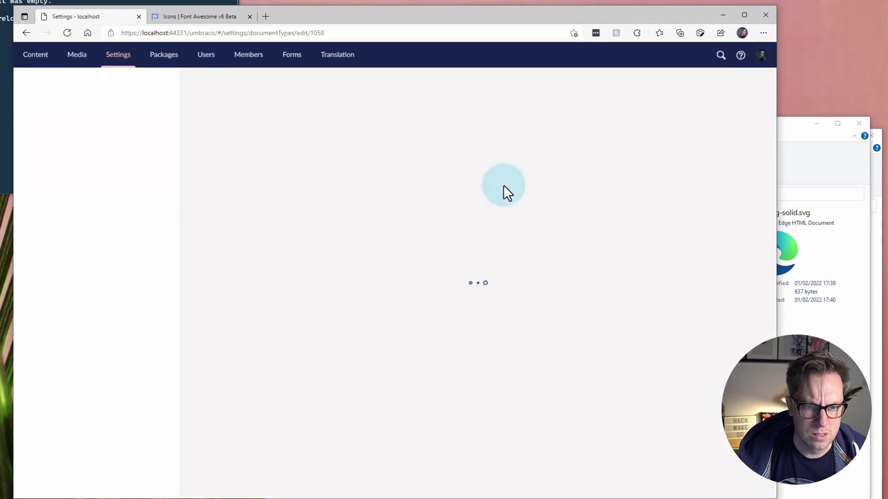
left_click(204, 90)
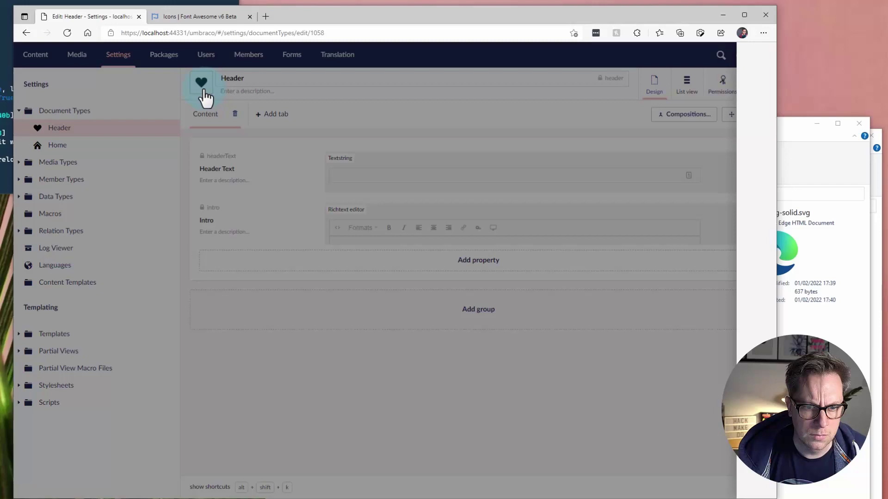
left_click(467, 101)
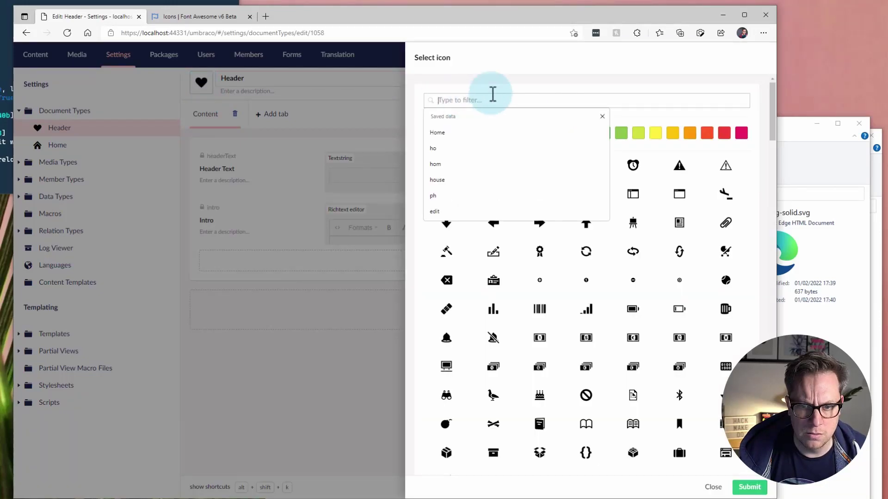
left_click(446, 169)
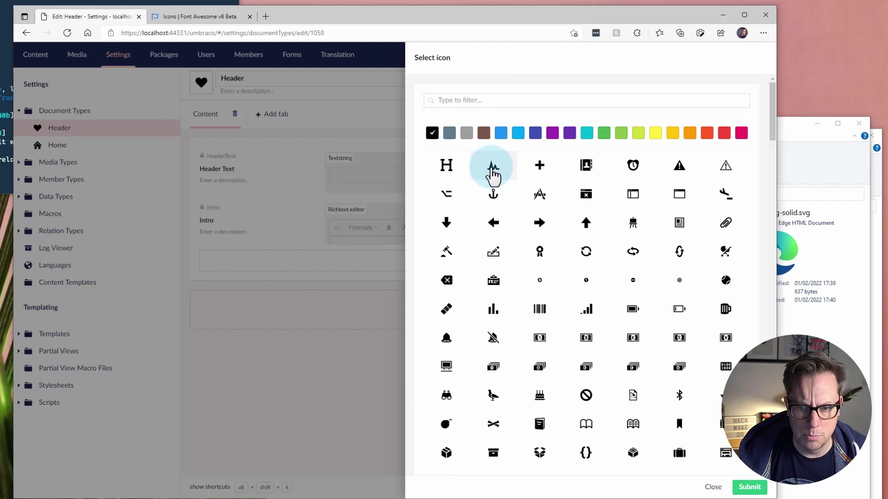
left_click(457, 101)
type("h")
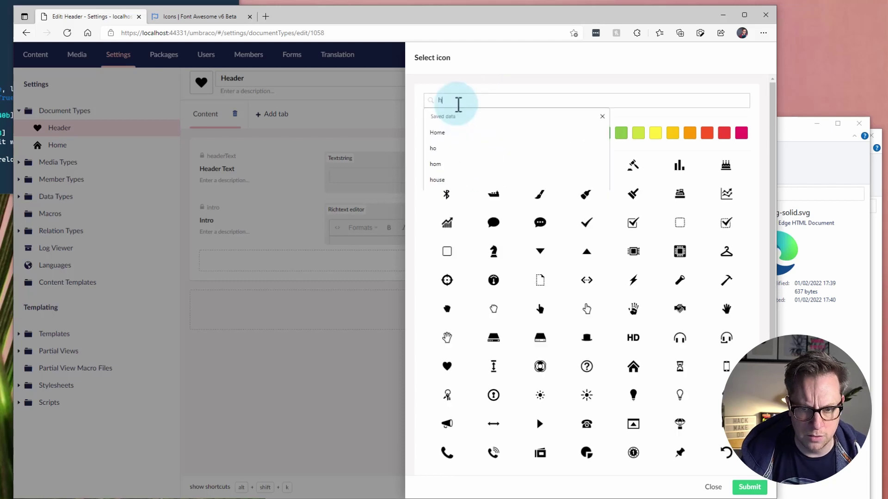
type("ea")
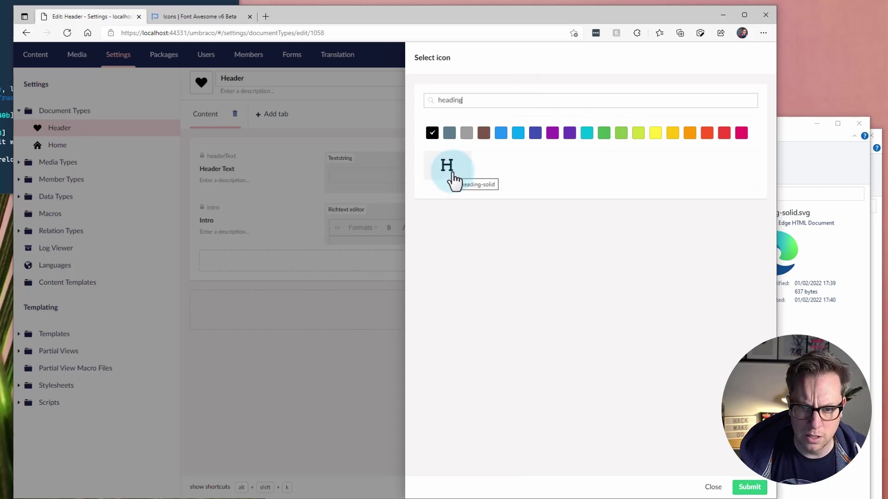
type("ding-a")
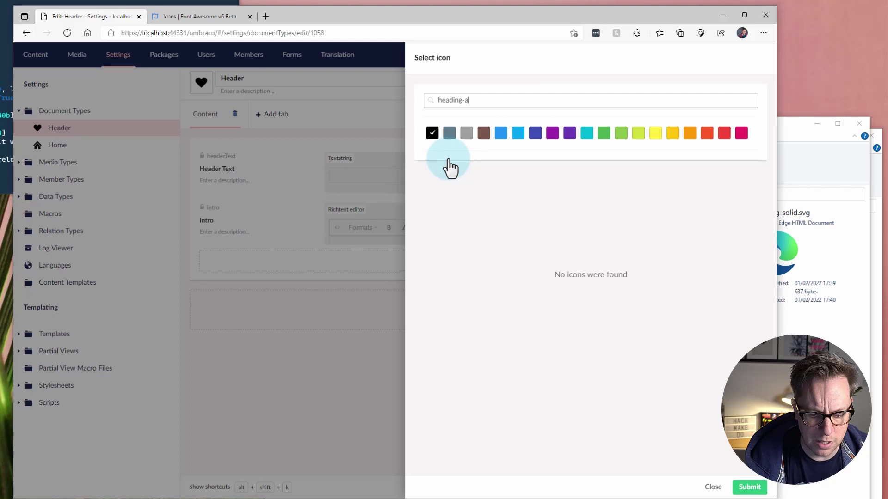
key("BackSpace")
key("BackSpace")
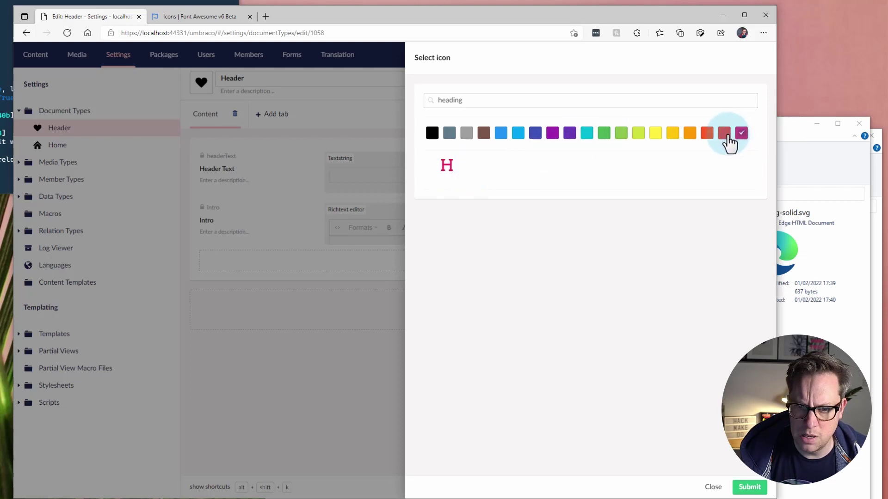
Choose the purple colour and pick the heading-solid icon for Header.
left_click(725, 135)
left_click(484, 134)
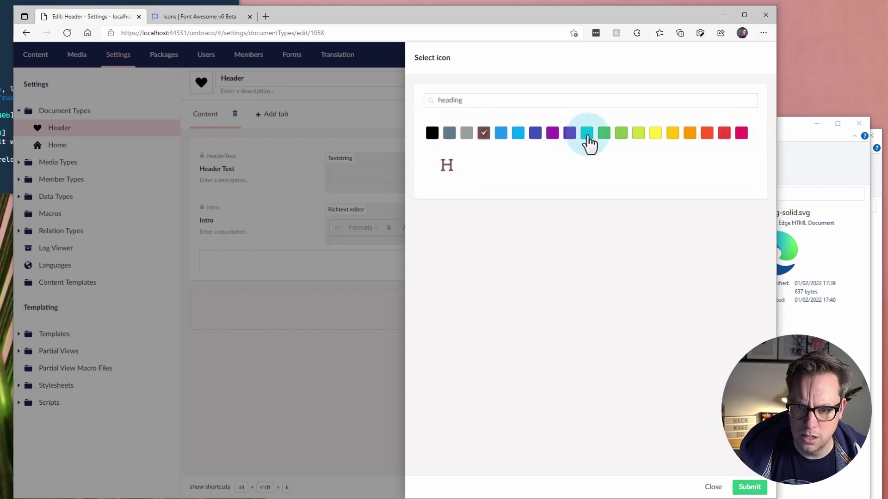
left_click(553, 134)
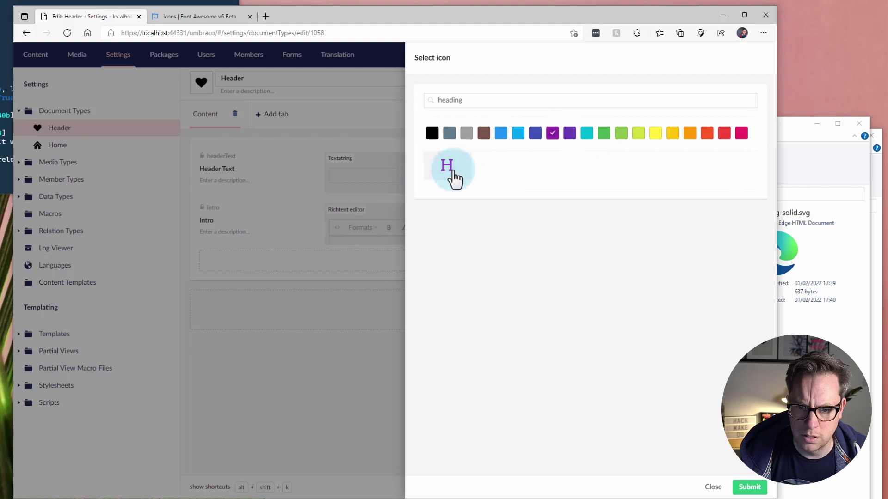
left_click(452, 172)
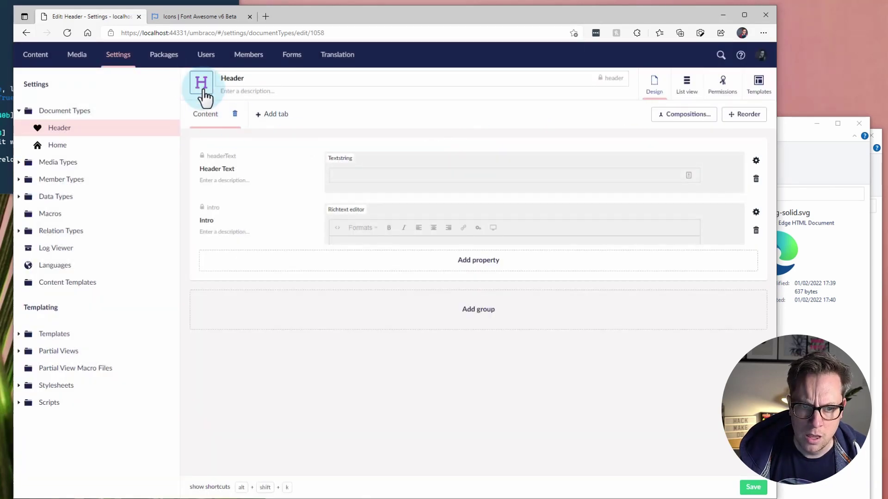
Save the Header document type and bring the icons folder window forward.
left_click(749, 488)
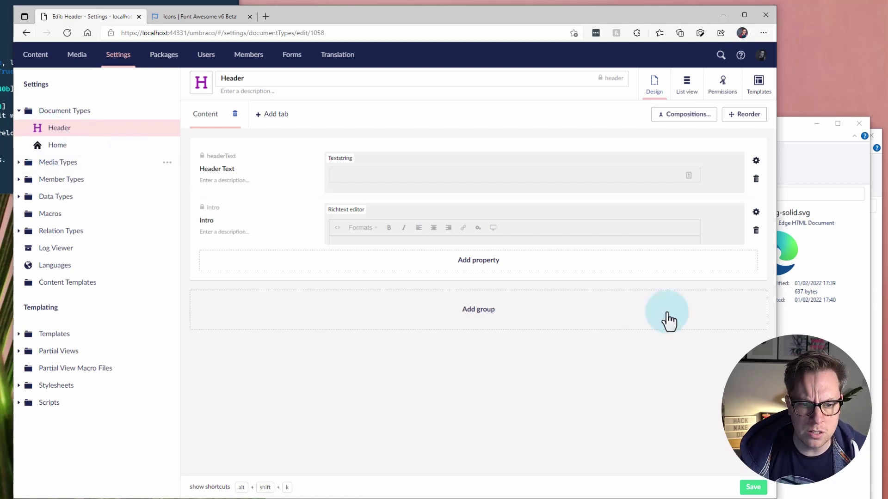
left_click(795, 319)
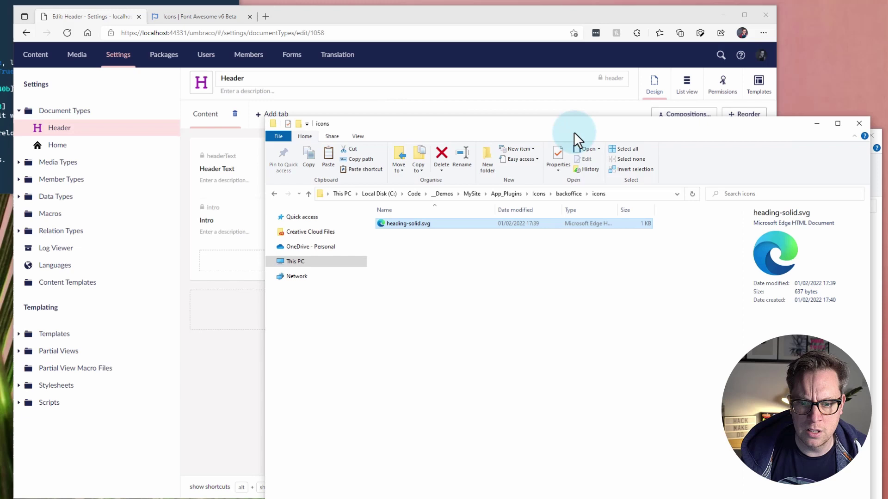
left_click_drag(573, 130, 525, 123)
left_click(860, 181)
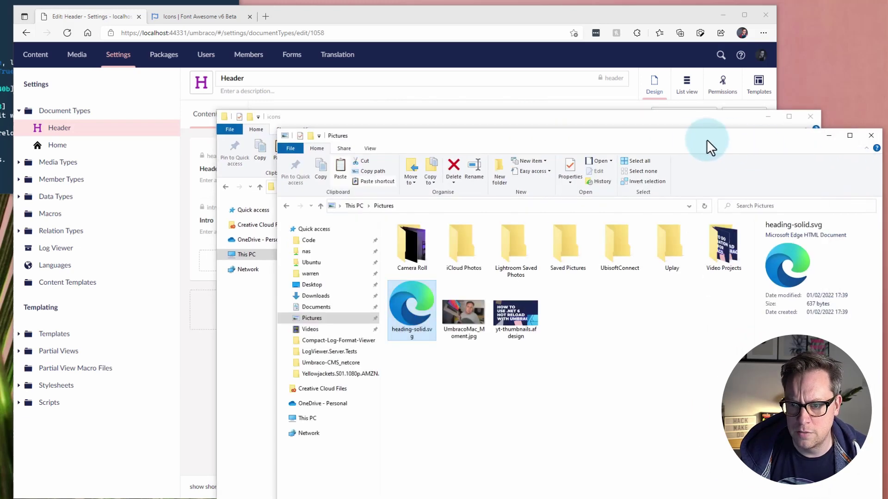
left_click(535, 118)
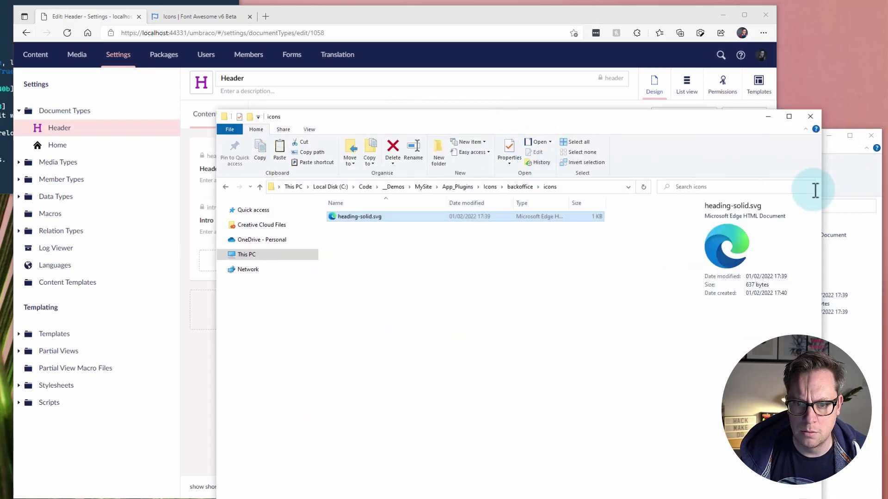
left_click(834, 142)
left_click(777, 164)
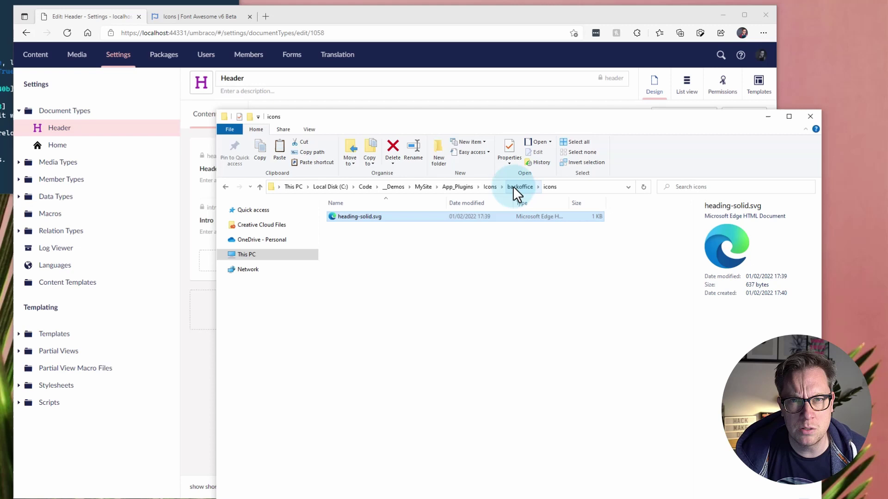
left_click(455, 187)
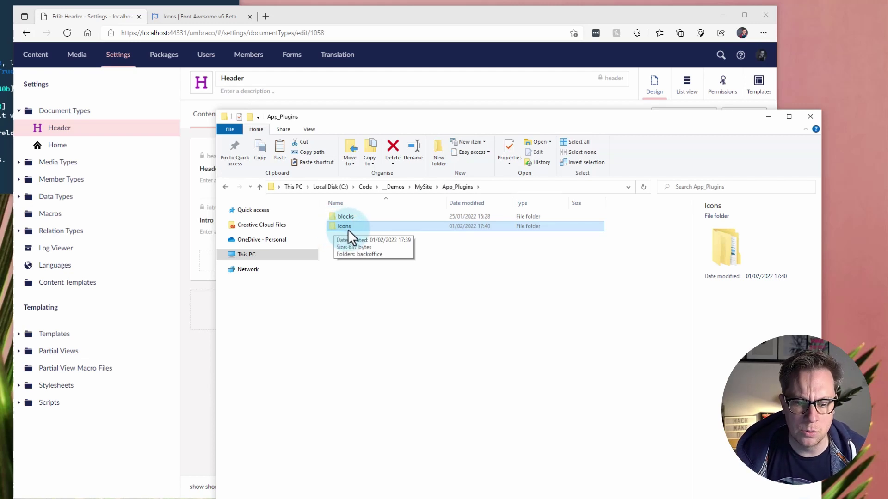
double_click(352, 229)
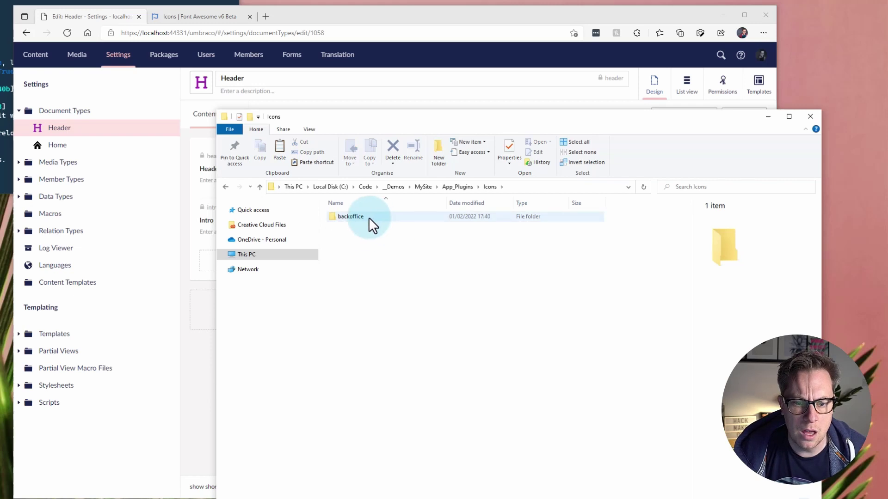
double_click(370, 217)
double_click(370, 220)
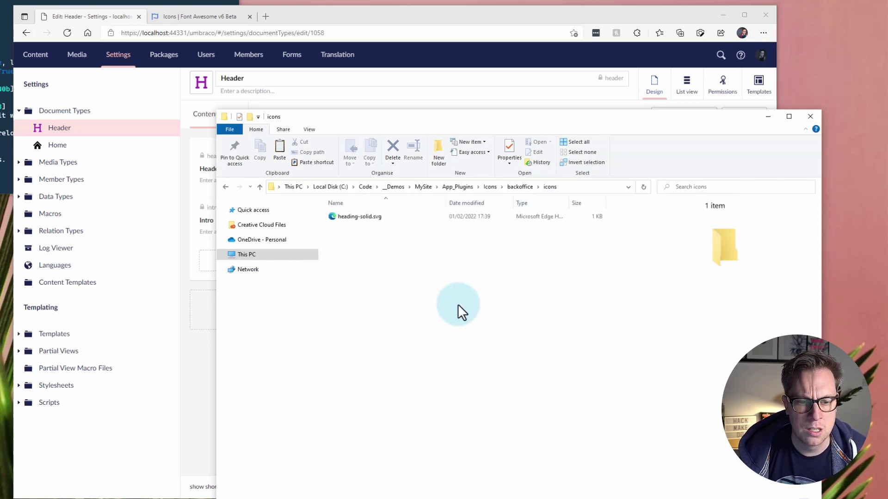
left_click(339, 218)
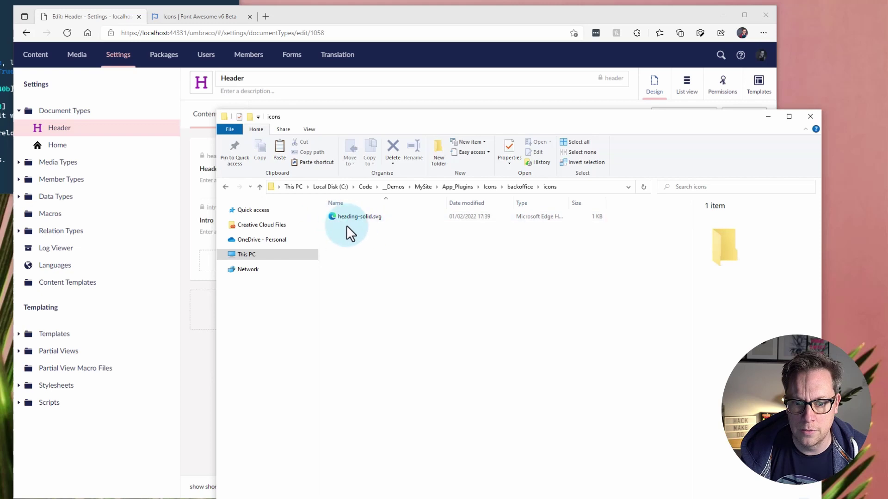